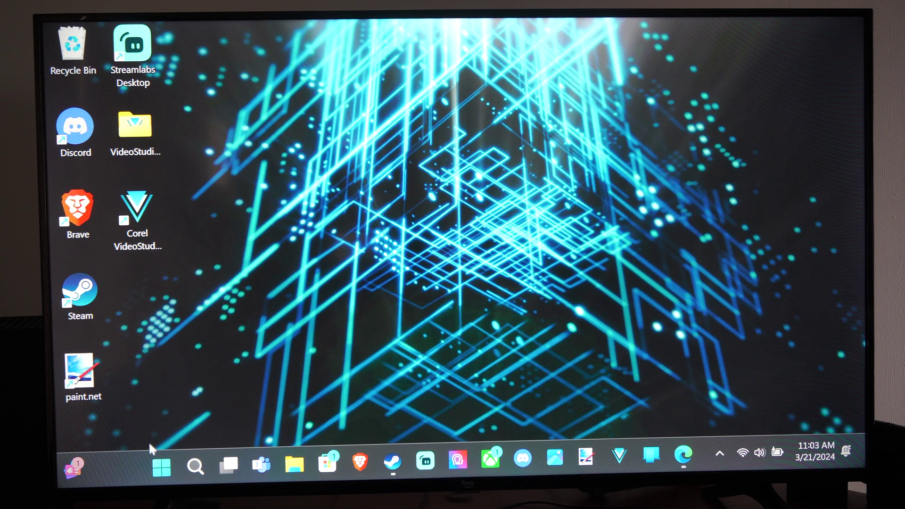
Bring up the Start menu to launch Settings.
{"action": "key", "text": "super"}
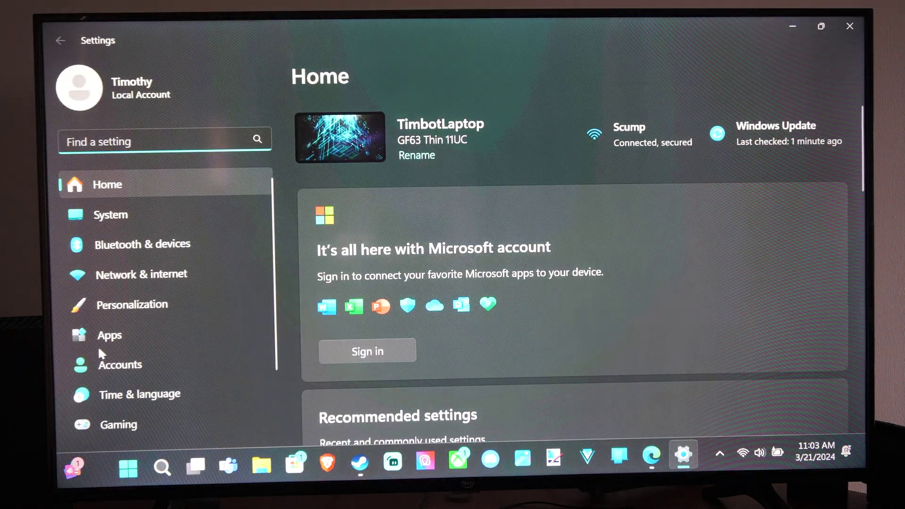
Go to Apps and open the Installed apps list.
{"action": "left_click", "coordinate": [103, 340]}
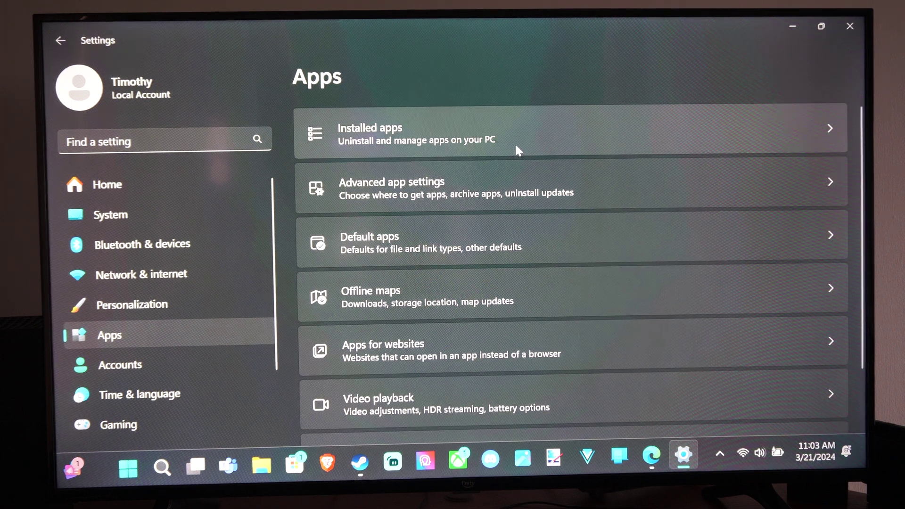
{"action": "left_click", "coordinate": [542, 131]}
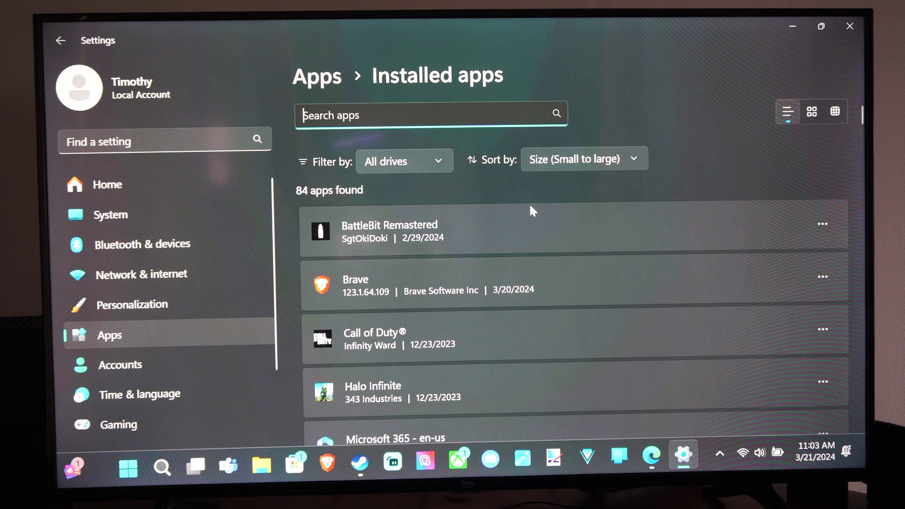
{"action": "scroll", "coordinate": [545, 220], "scroll_direction": "down", "scroll_amount": 5}
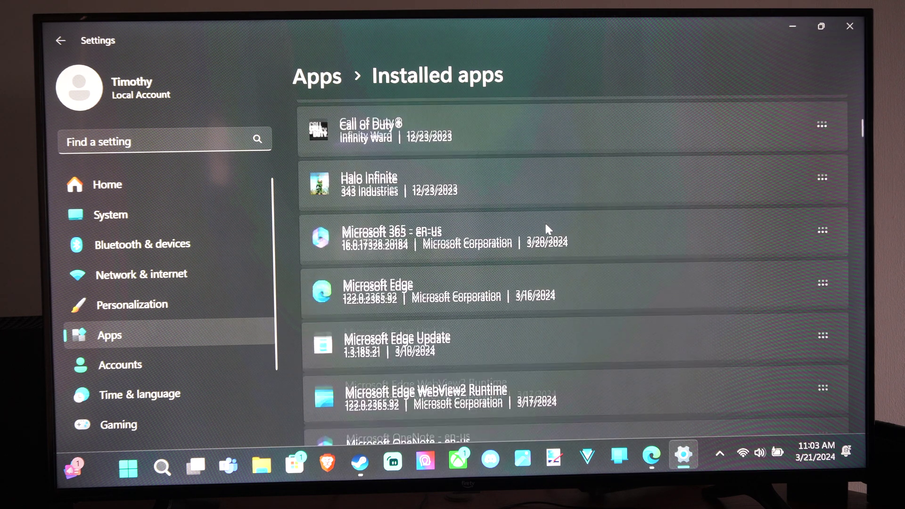
{"action": "scroll", "coordinate": [544, 221], "scroll_direction": "down", "scroll_amount": 3}
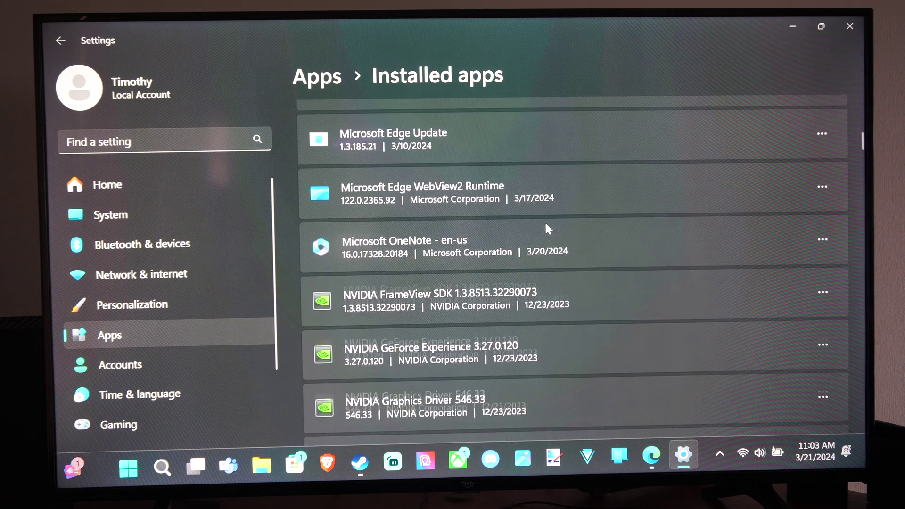
{"action": "scroll", "coordinate": [544, 221], "scroll_direction": "down", "scroll_amount": 3}
{"action": "scroll", "coordinate": [544, 221], "scroll_direction": "up", "scroll_amount": 10}
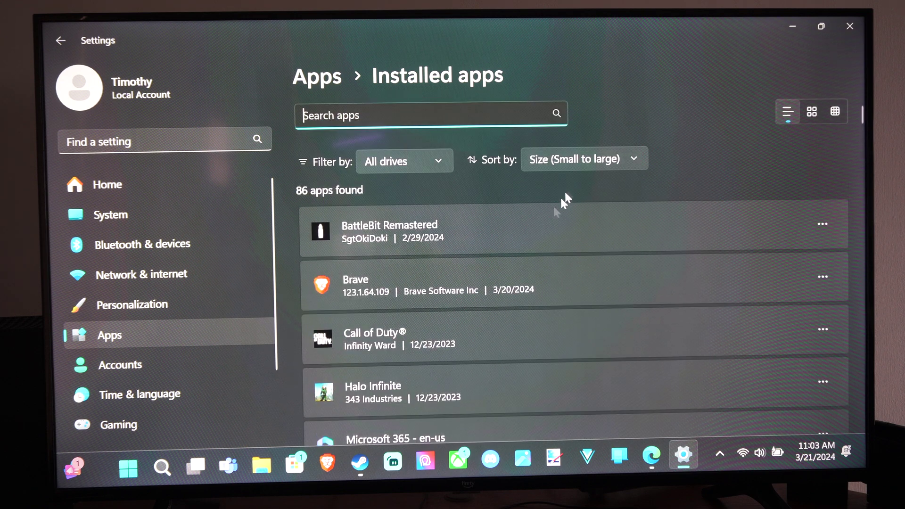
Sort installed apps by size, large to small, and check Discord's Modify/Uninstall menu.
{"action": "left_click", "coordinate": [602, 162]}
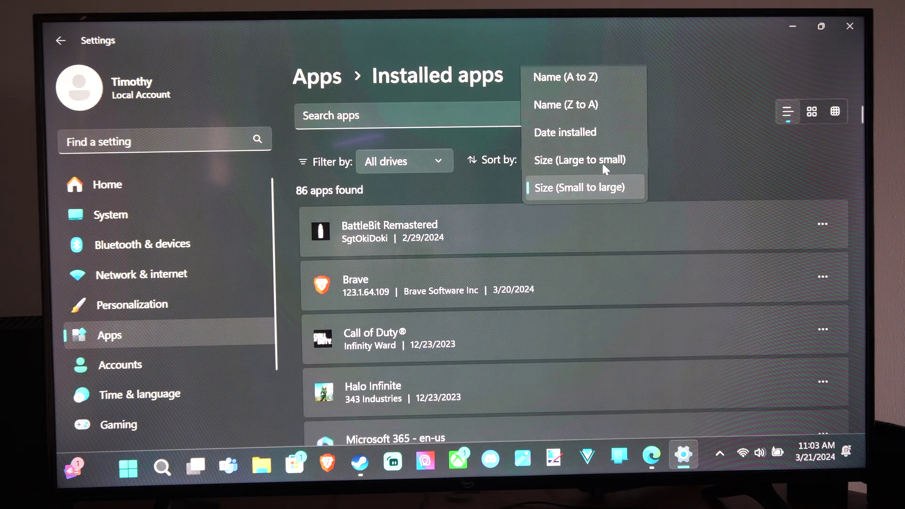
{"action": "left_click", "coordinate": [555, 161]}
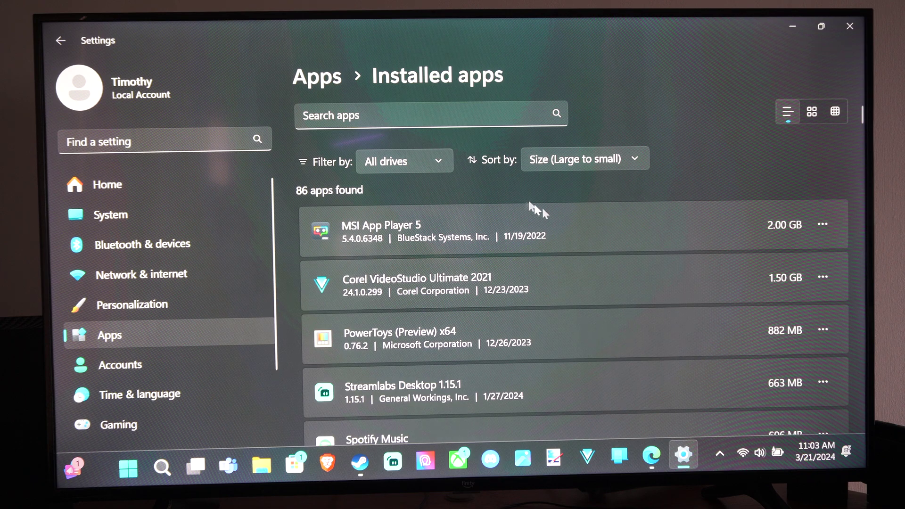
{"action": "scroll", "coordinate": [555, 213], "scroll_direction": "down", "scroll_amount": 5}
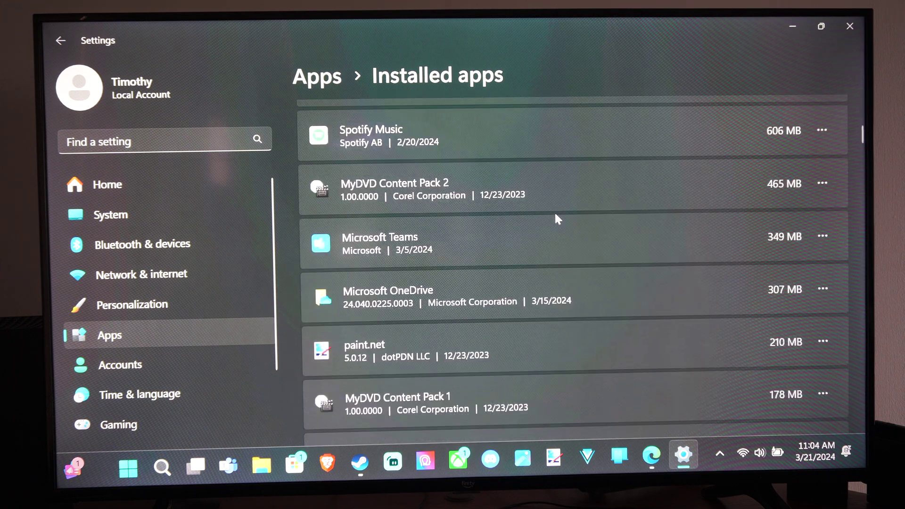
{"action": "scroll", "coordinate": [555, 211], "scroll_direction": "down", "scroll_amount": 4}
{"action": "scroll", "coordinate": [554, 212], "scroll_direction": "down", "scroll_amount": 3}
{"action": "scroll", "coordinate": [553, 213], "scroll_direction": "down", "scroll_amount": 2}
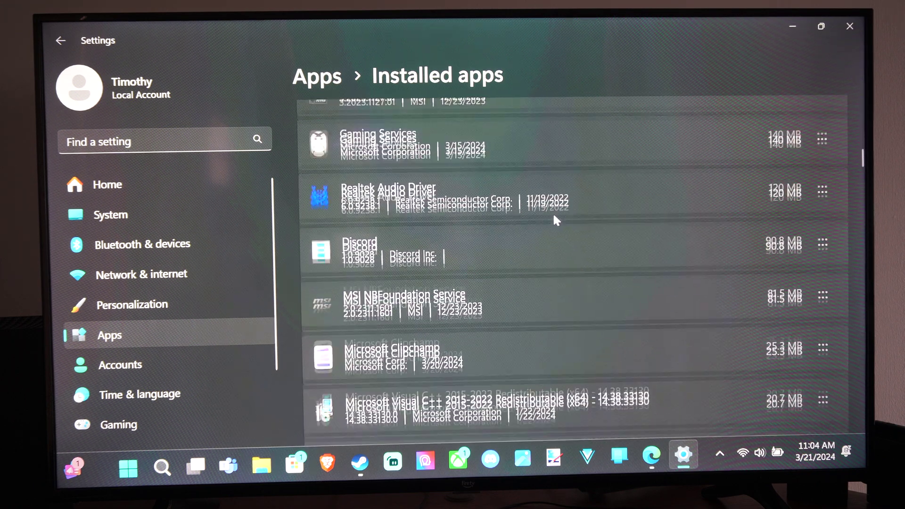
{"action": "scroll", "coordinate": [555, 219], "scroll_direction": "down", "scroll_amount": 6}
{"action": "scroll", "coordinate": [553, 215], "scroll_direction": "down", "scroll_amount": 5}
{"action": "scroll", "coordinate": [553, 215], "scroll_direction": "down", "scroll_amount": 4}
{"action": "scroll", "coordinate": [763, 348], "scroll_direction": "down", "scroll_amount": 3}
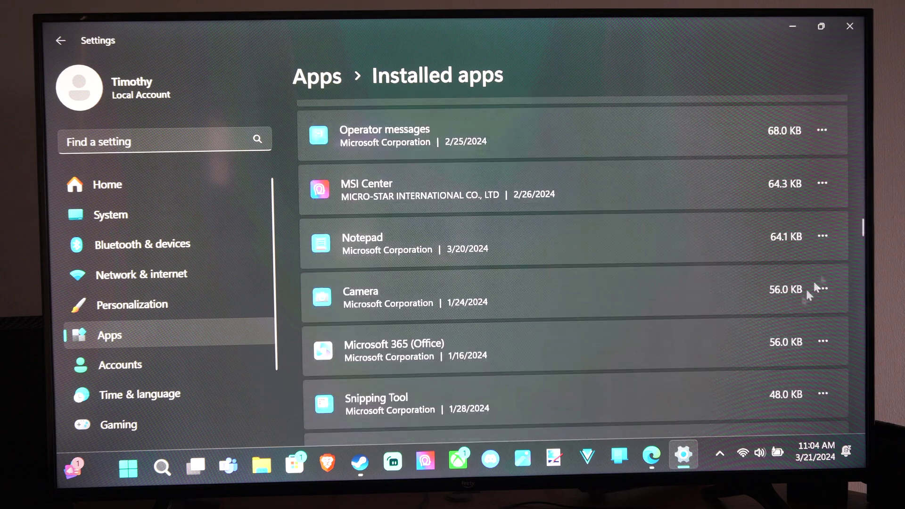
{"action": "mouse_move", "coordinate": [862, 227]}
{"action": "left_mouse_down"}
{"action": "mouse_move", "coordinate": [859, 424]}
{"action": "mouse_move", "coordinate": [841, 296]}
{"action": "left_mouse_up"}
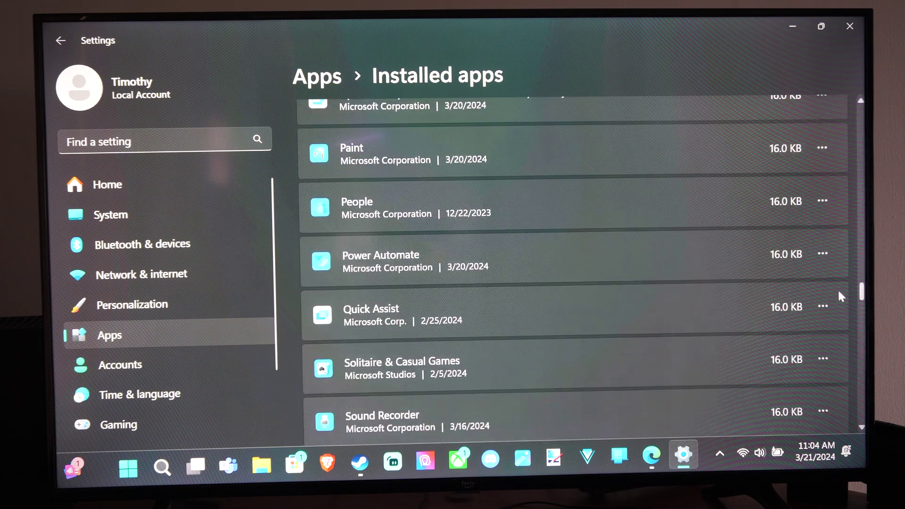
{"action": "scroll", "coordinate": [841, 289], "scroll_direction": "up", "scroll_amount": 5}
{"action": "scroll", "coordinate": [740, 254], "scroll_direction": "up", "scroll_amount": 5}
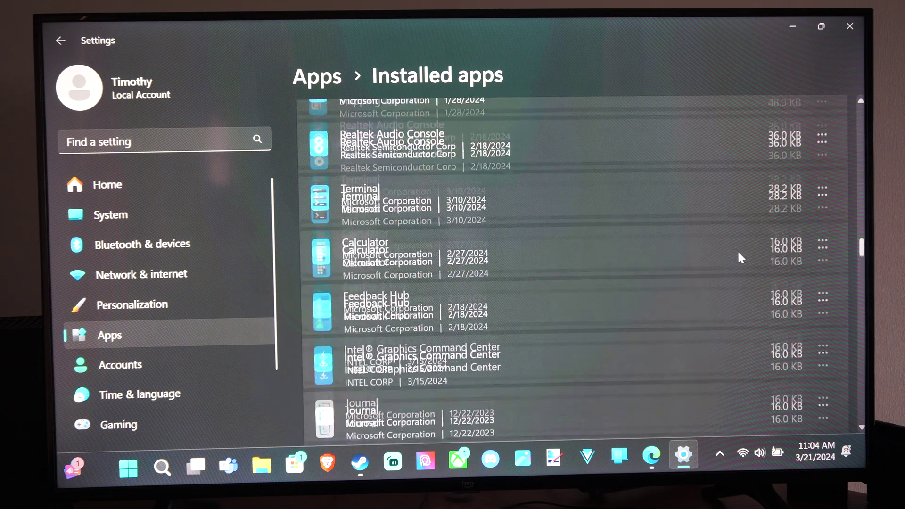
{"action": "scroll", "coordinate": [738, 249], "scroll_direction": "up", "scroll_amount": 3}
{"action": "scroll", "coordinate": [738, 250], "scroll_direction": "up", "scroll_amount": 5}
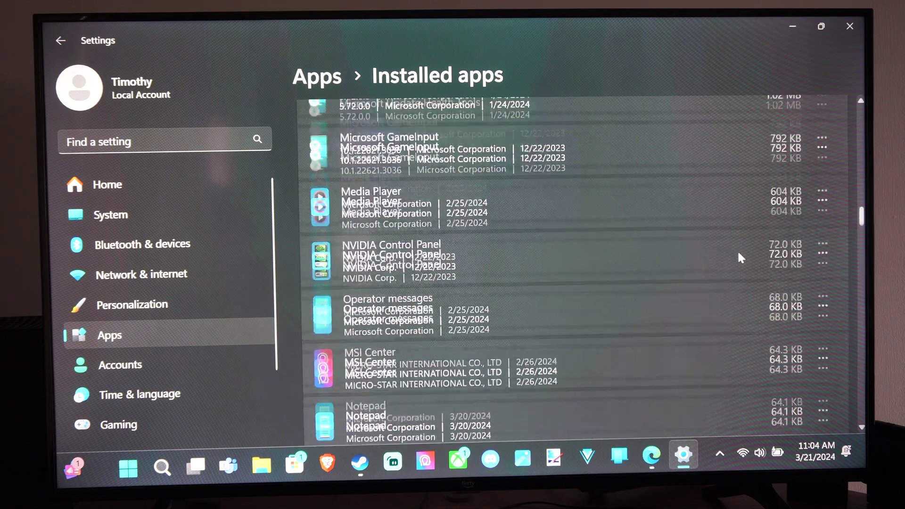
{"action": "scroll", "coordinate": [737, 250], "scroll_direction": "up", "scroll_amount": 4}
{"action": "scroll", "coordinate": [738, 249], "scroll_direction": "up", "scroll_amount": 5}
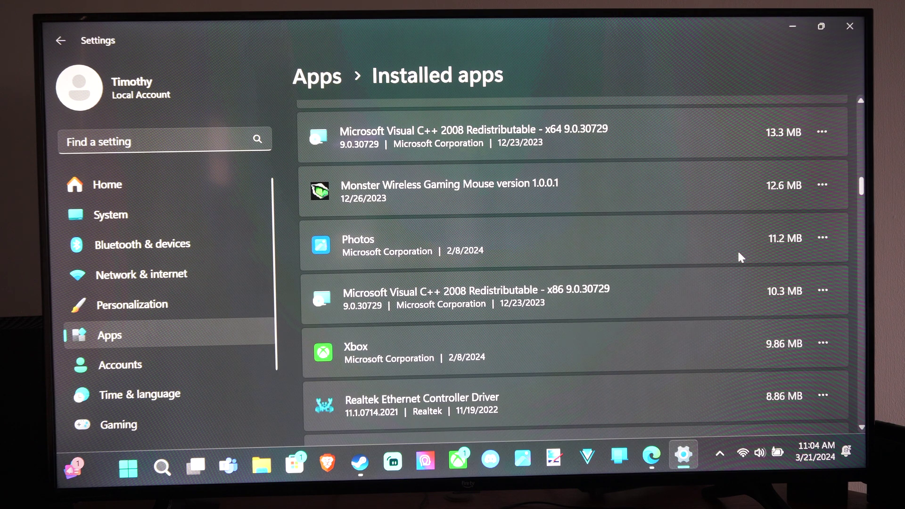
{"action": "scroll", "coordinate": [738, 250], "scroll_direction": "up", "scroll_amount": 3}
{"action": "scroll", "coordinate": [738, 249], "scroll_direction": "up", "scroll_amount": 5}
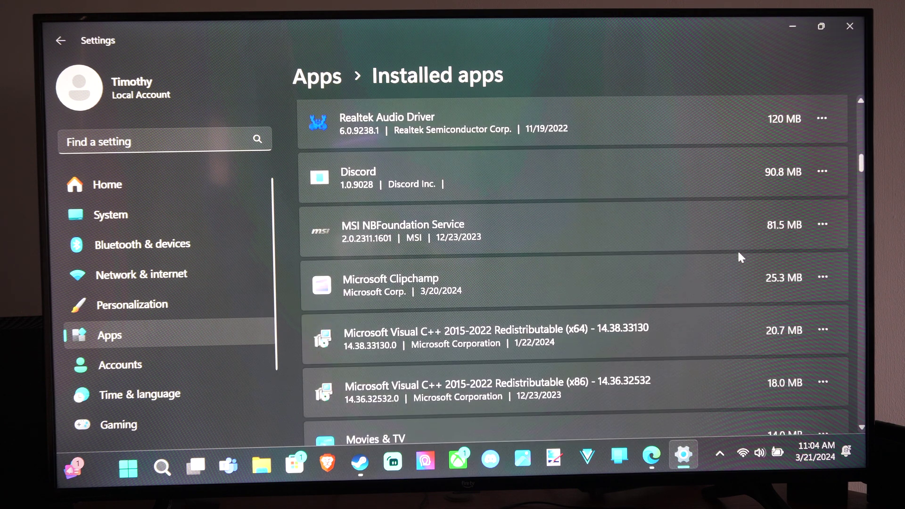
{"action": "left_click", "coordinate": [826, 172]}
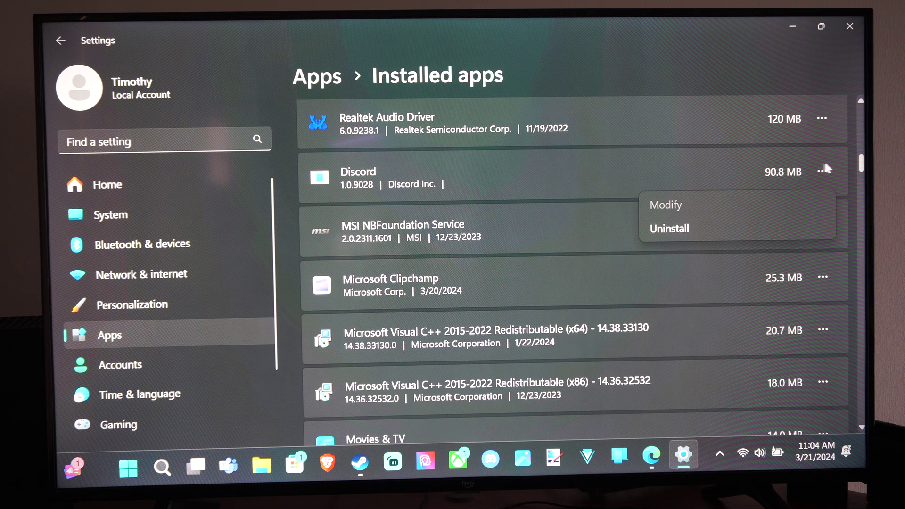
{"action": "left_click", "coordinate": [829, 170]}
{"action": "scroll", "coordinate": [745, 244], "scroll_direction": "up", "scroll_amount": 3}
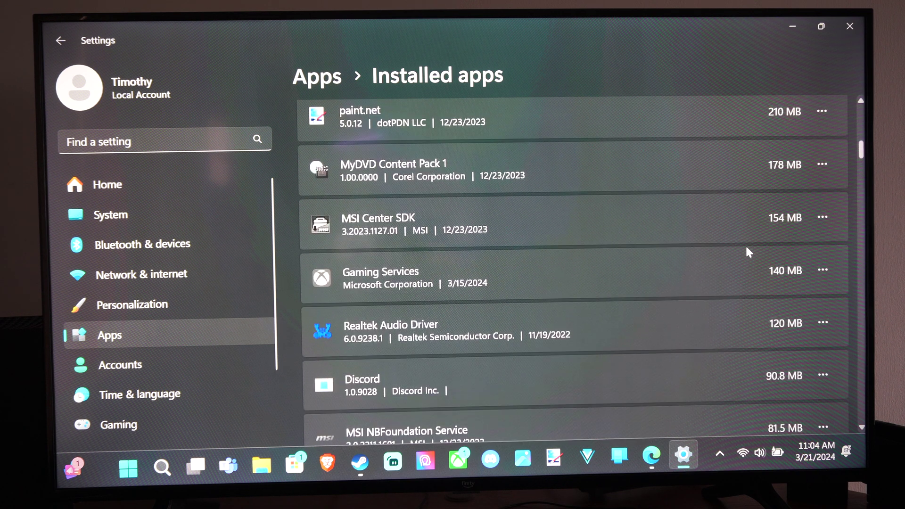
In the Start menu, view the pinned Excel tile's options, then show All apps.
{"action": "key", "text": "super"}
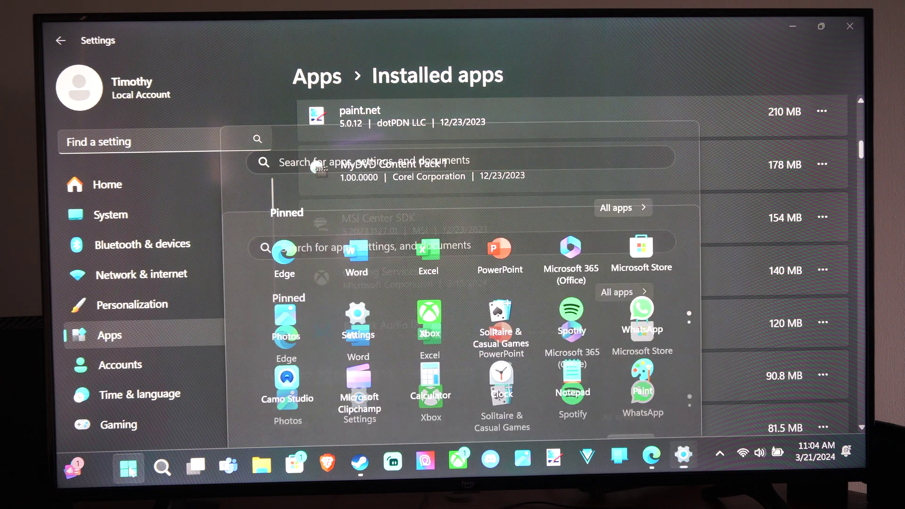
{"action": "right_click", "coordinate": [444, 175]}
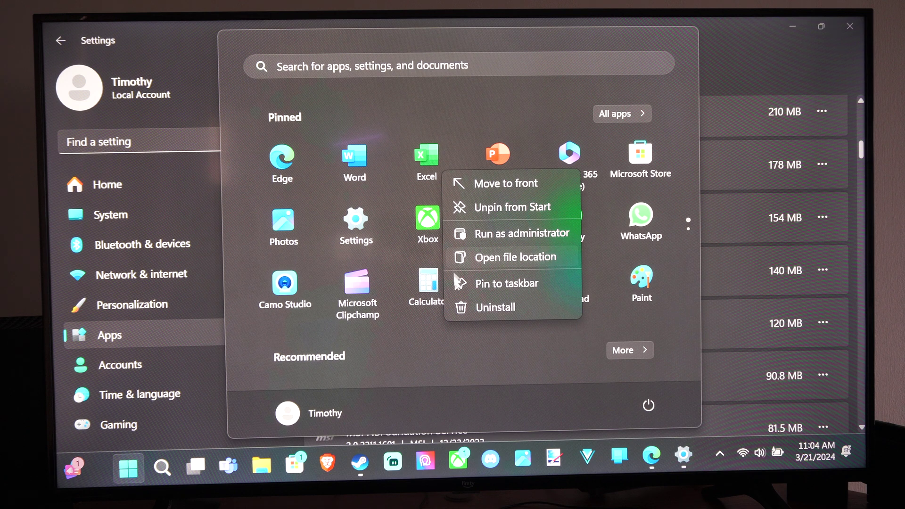
{"action": "left_click", "coordinate": [491, 362]}
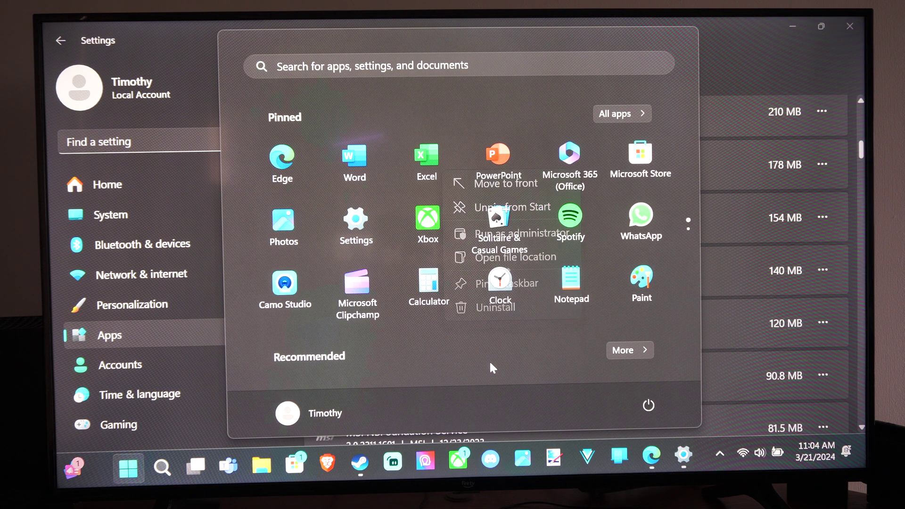
{"action": "left_click", "coordinate": [622, 113]}
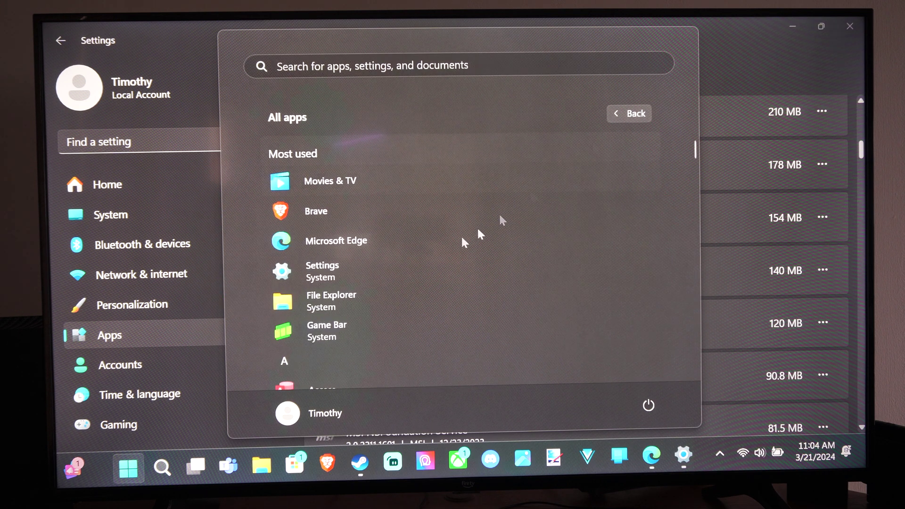
{"action": "scroll", "coordinate": [371, 258], "scroll_direction": "down", "scroll_amount": 3}
{"action": "scroll", "coordinate": [342, 266], "scroll_direction": "down", "scroll_amount": 3}
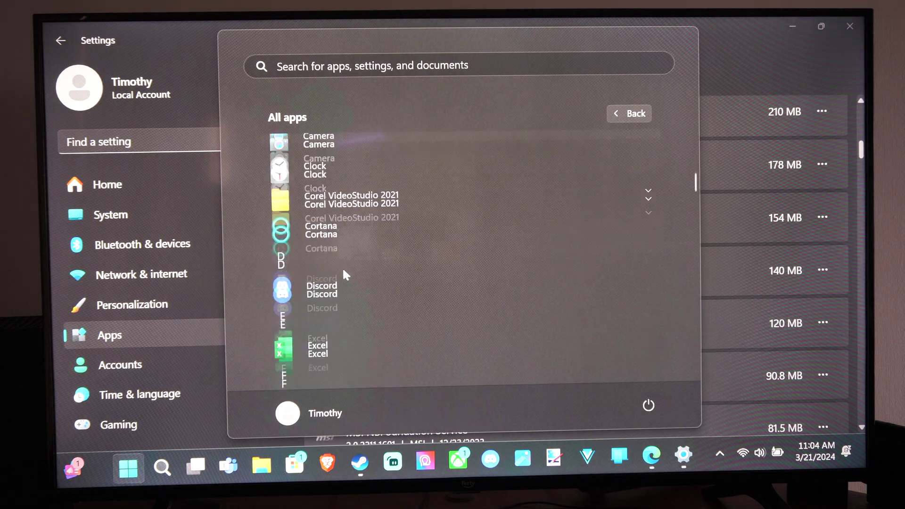
{"action": "scroll", "coordinate": [342, 266], "scroll_direction": "down", "scroll_amount": 3}
{"action": "scroll", "coordinate": [343, 267], "scroll_direction": "down", "scroll_amount": 2}
Check the Get Started and Mail context menus, then return to pinned apps.
{"action": "right_click", "coordinate": [344, 274]}
{"action": "mouse_move", "coordinate": [388, 305]}
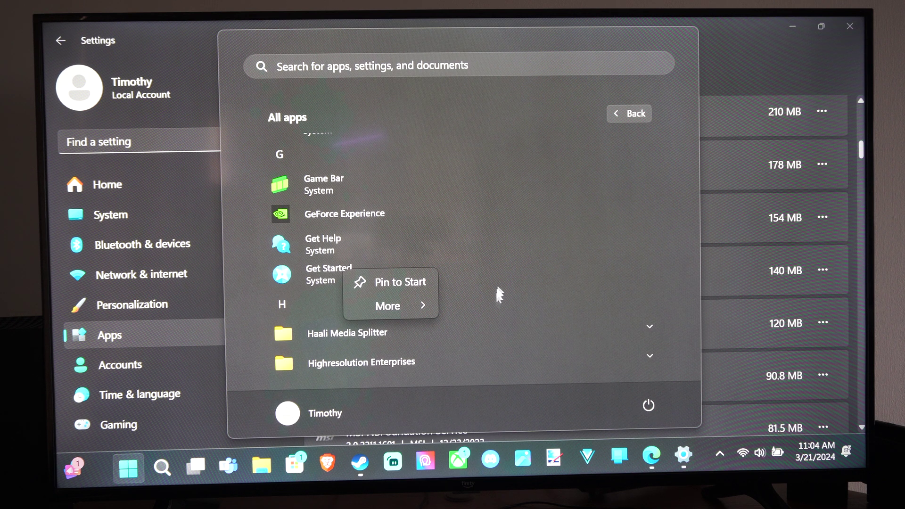
{"action": "left_click", "coordinate": [499, 294]}
{"action": "scroll", "coordinate": [467, 276], "scroll_direction": "down", "scroll_amount": 5}
{"action": "right_click", "coordinate": [365, 276]}
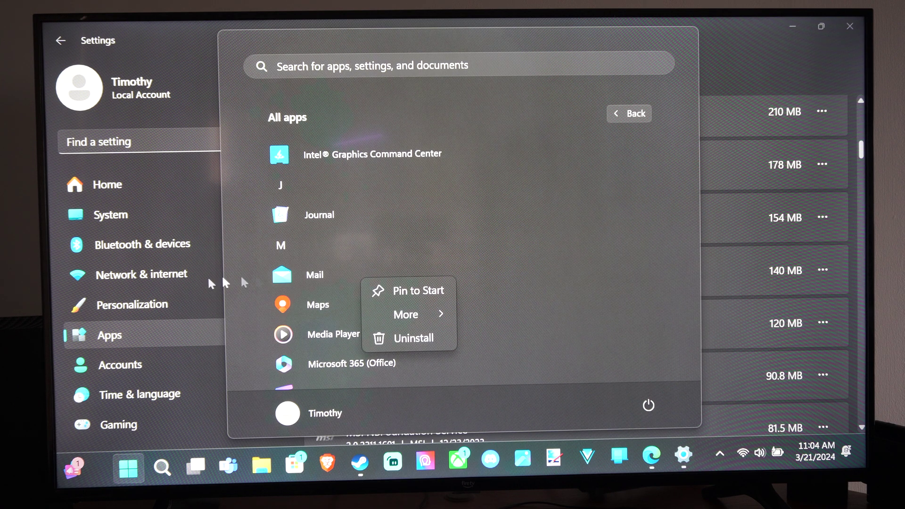
{"action": "left_click", "coordinate": [127, 468]}
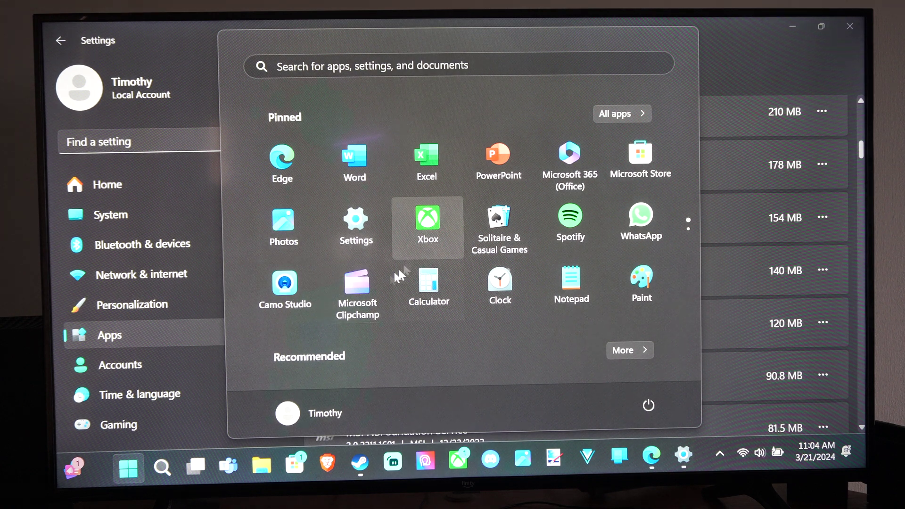
Open Microsoft Clipchamp's app settings, then navigate to Advanced app settings.
{"action": "right_click", "coordinate": [357, 291]}
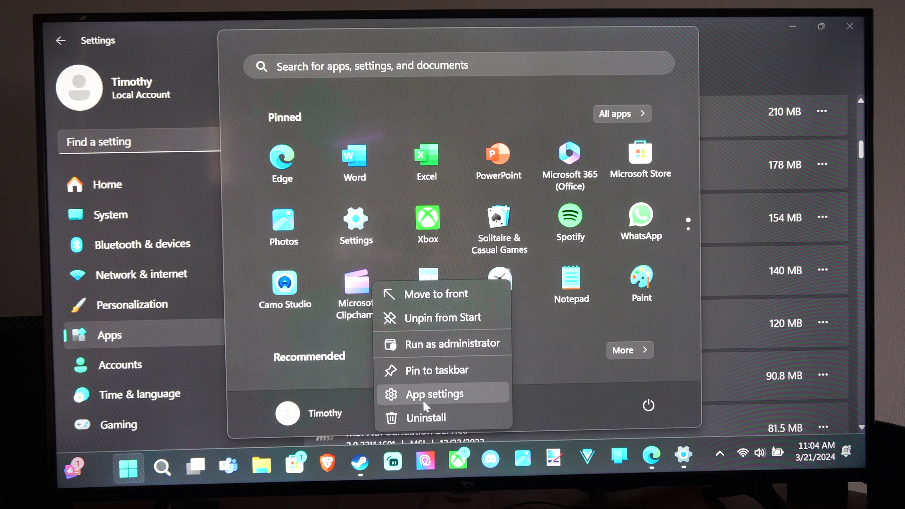
{"action": "left_click", "coordinate": [422, 393]}
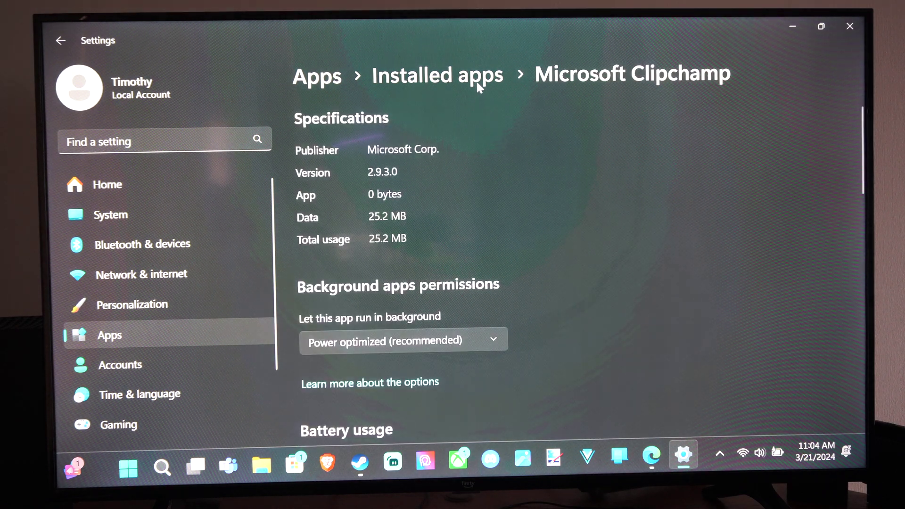
{"action": "left_click", "coordinate": [478, 79]}
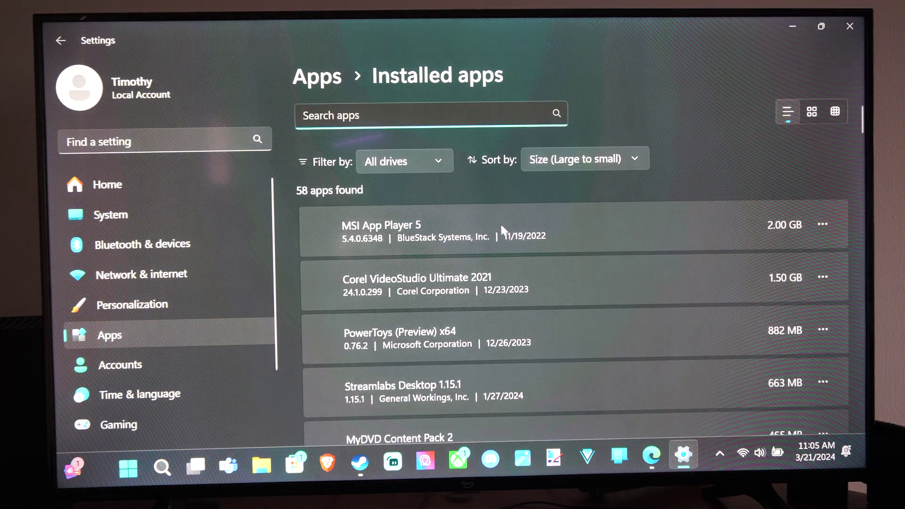
{"action": "scroll", "coordinate": [502, 230], "scroll_direction": "down", "scroll_amount": 3}
{"action": "scroll", "coordinate": [502, 230], "scroll_direction": "down", "scroll_amount": 3}
{"action": "scroll", "coordinate": [503, 231], "scroll_direction": "down", "scroll_amount": 2}
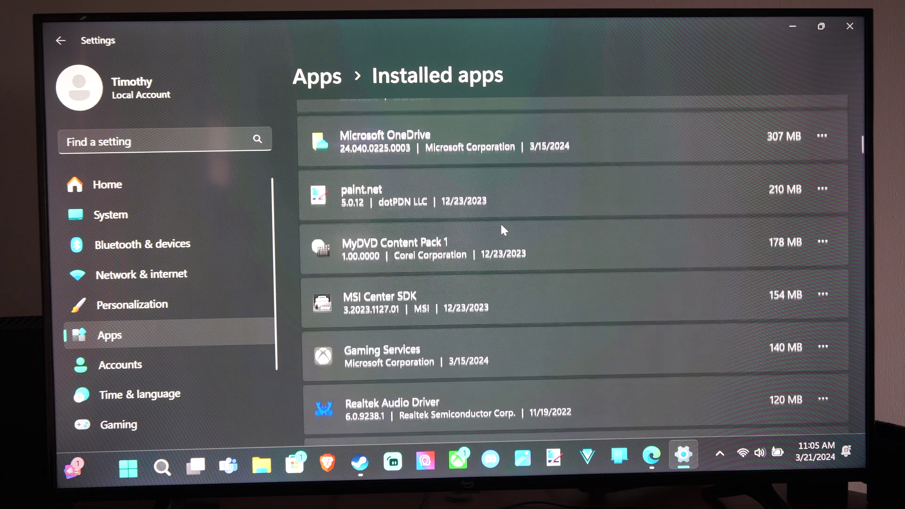
{"action": "left_click", "coordinate": [317, 77]}
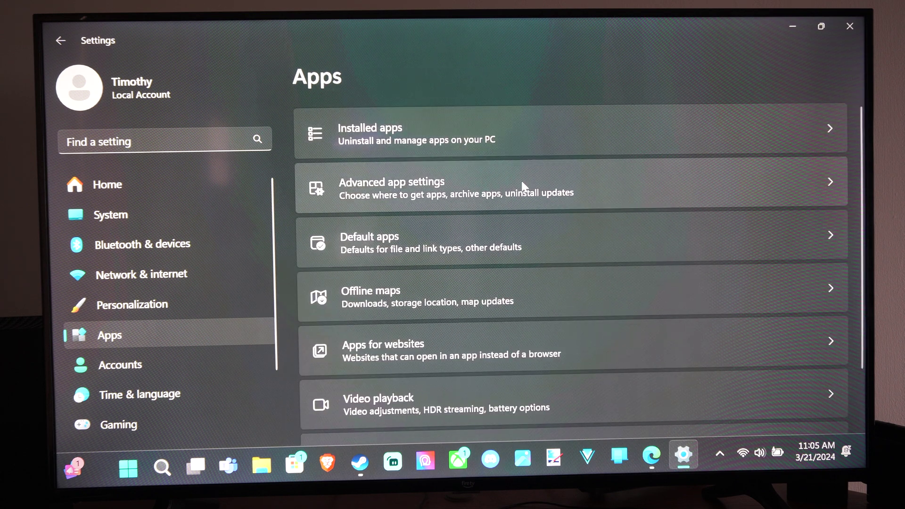
{"action": "left_click", "coordinate": [520, 185]}
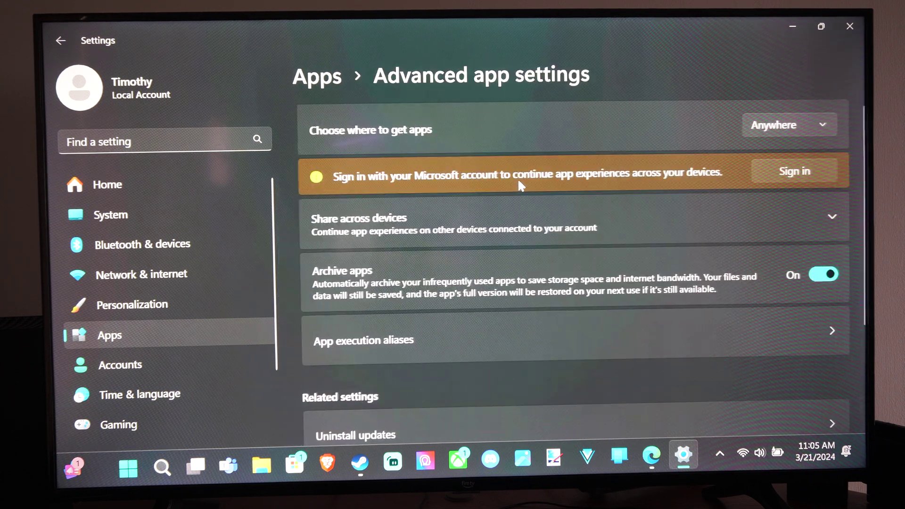
{"action": "scroll", "coordinate": [518, 179], "scroll_direction": "down", "scroll_amount": 1}
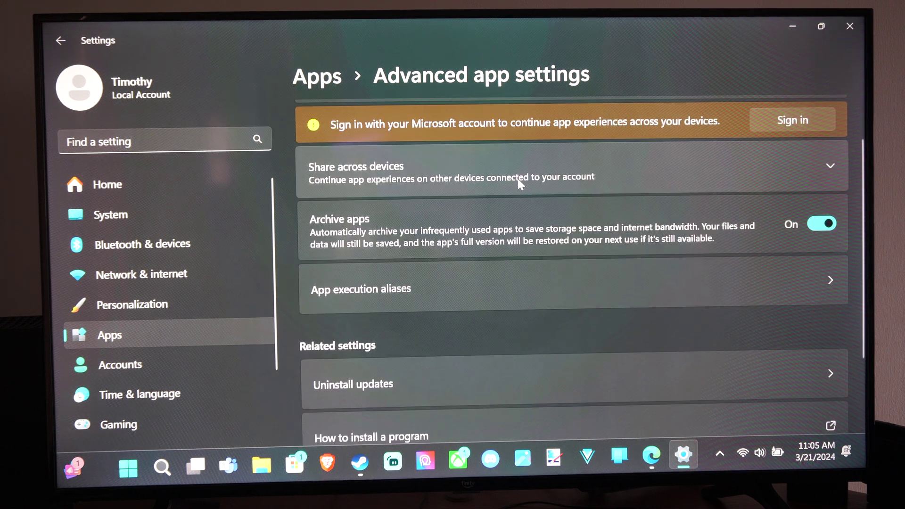